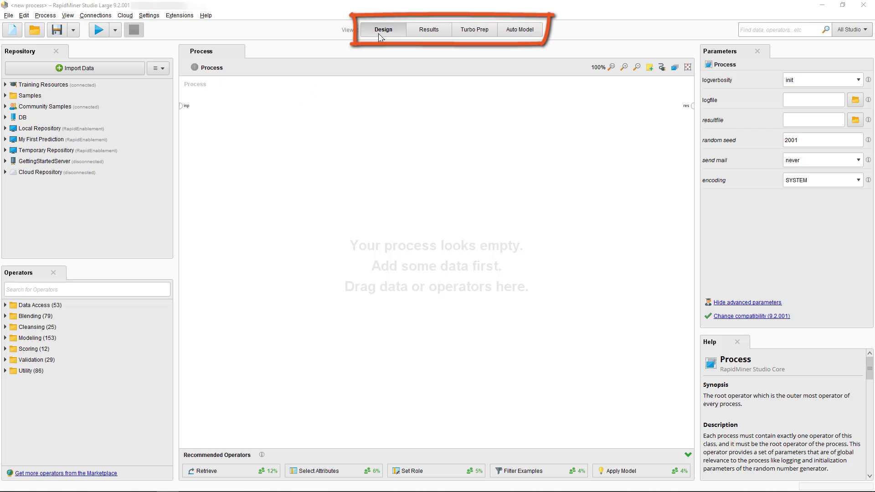
Look through the Results, Turbo Prep and Auto Model views and return to the Design view
{"action": "left_click", "coordinate": [428, 31]}
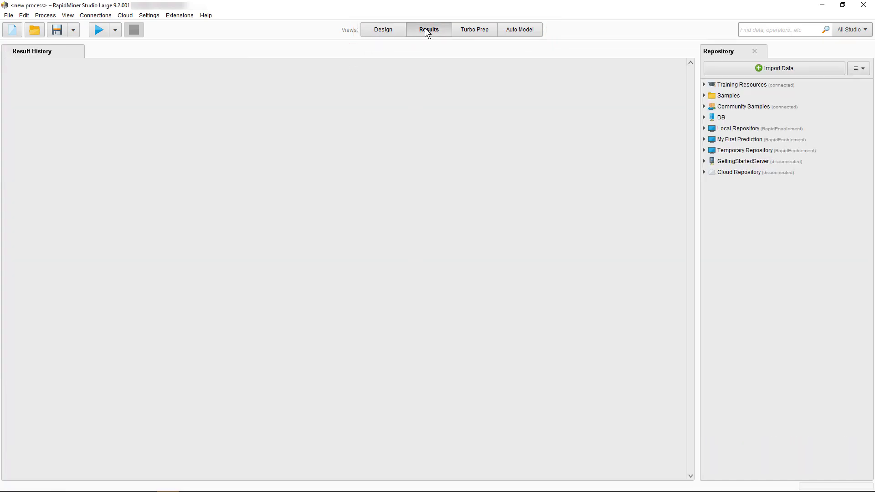
{"action": "left_click", "coordinate": [379, 32]}
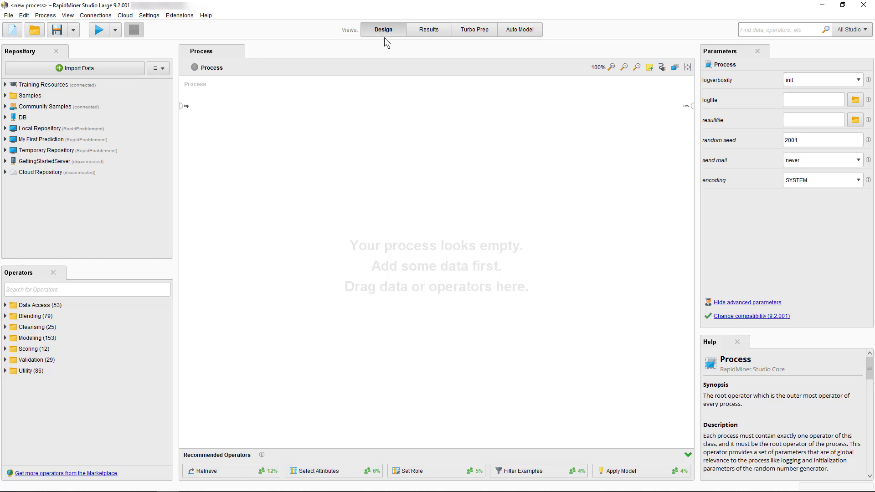
{"action": "left_click", "coordinate": [474, 29]}
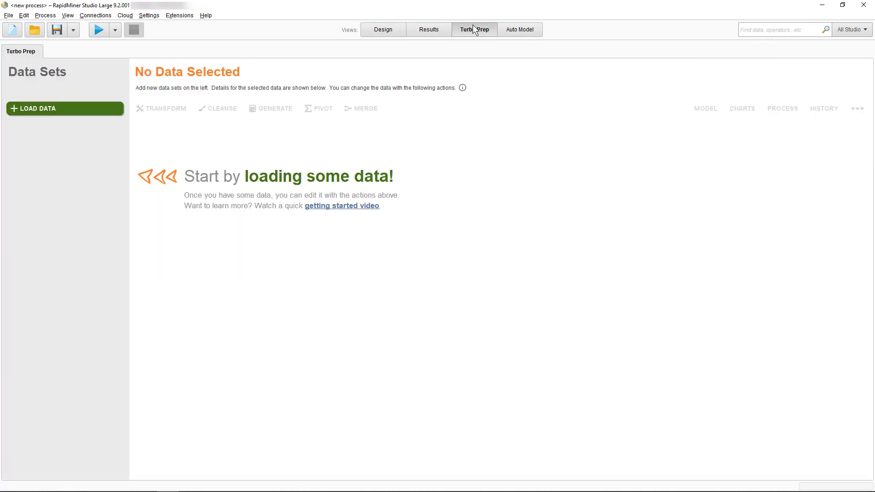
{"action": "left_click", "coordinate": [513, 30]}
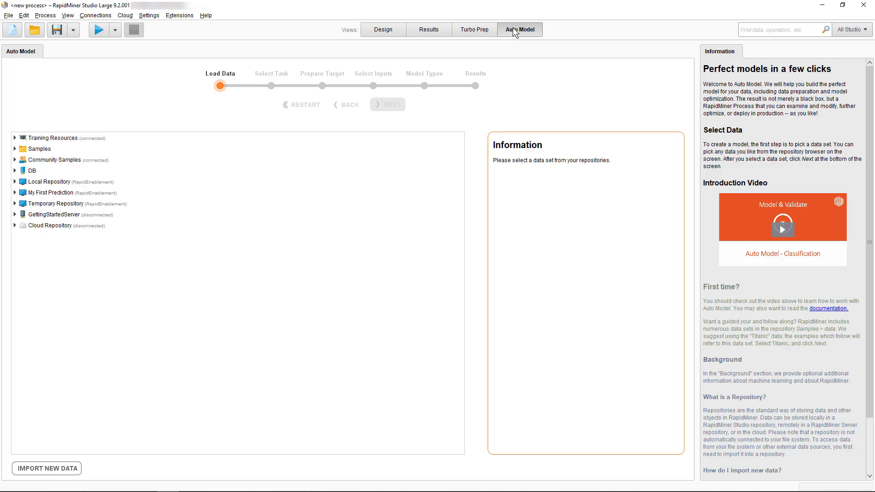
{"action": "left_click", "coordinate": [377, 29]}
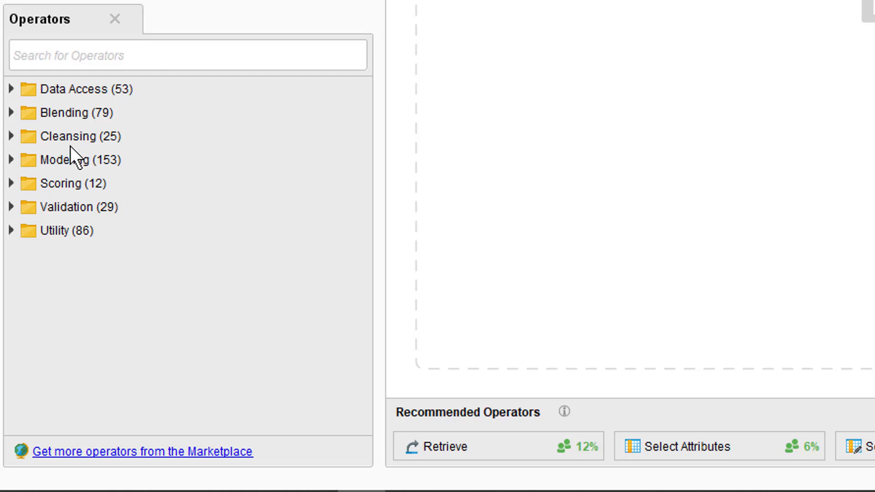
Add the Retrieve operator from the Data Access folder to the empty process
{"action": "left_click", "coordinate": [11, 89]}
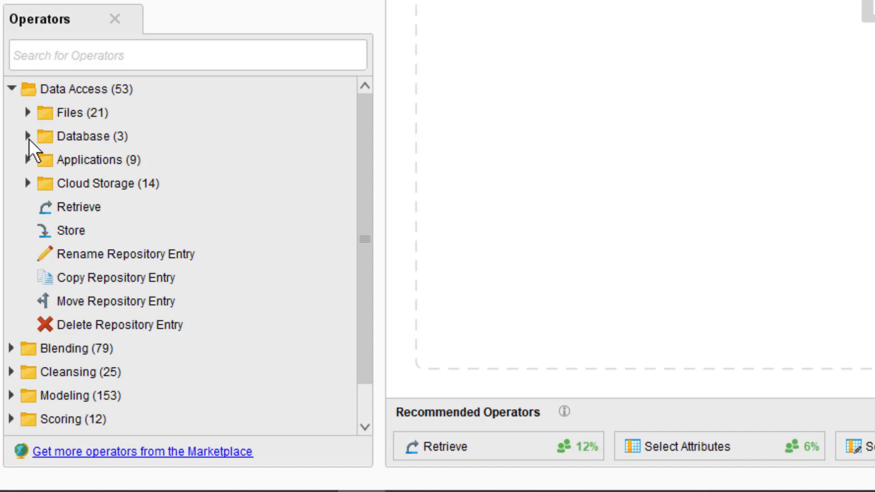
{"action": "left_click_drag", "start_coordinate": [73, 204], "coordinate": [345, 103]}
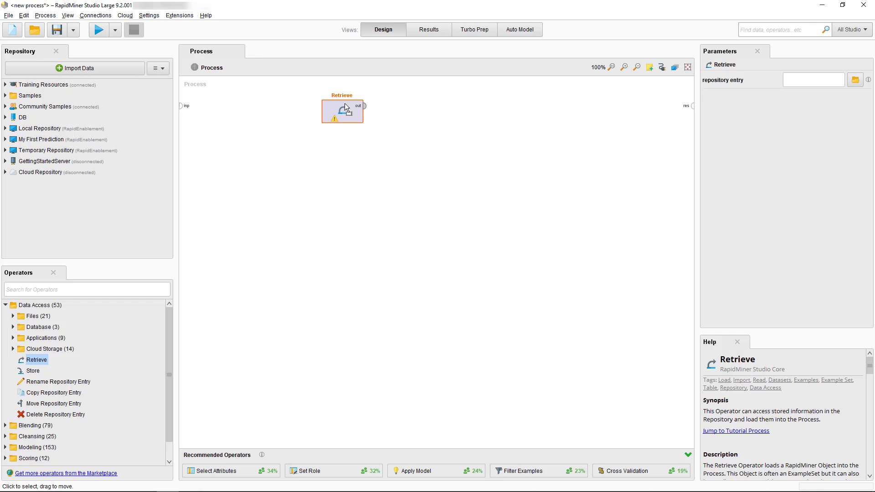
Search the operators for "retrieve" and clear the search
{"action": "left_click", "coordinate": [85, 290]}
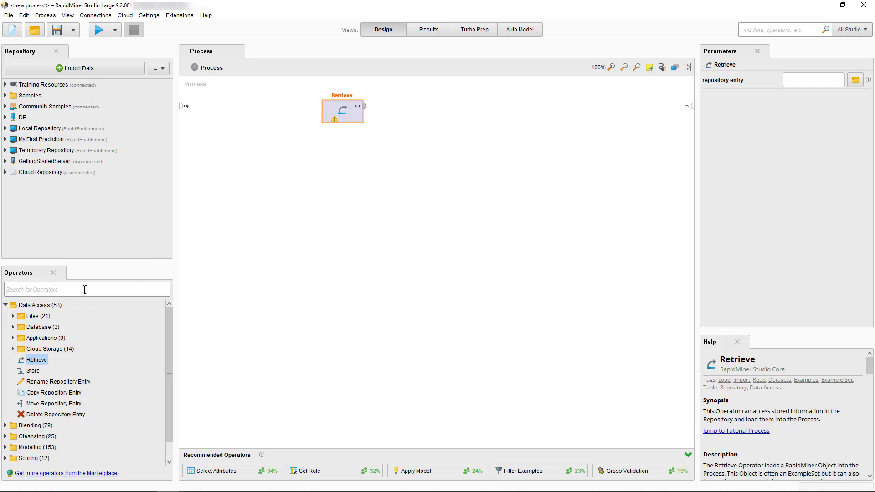
{"action": "type", "text": "retrieve"}
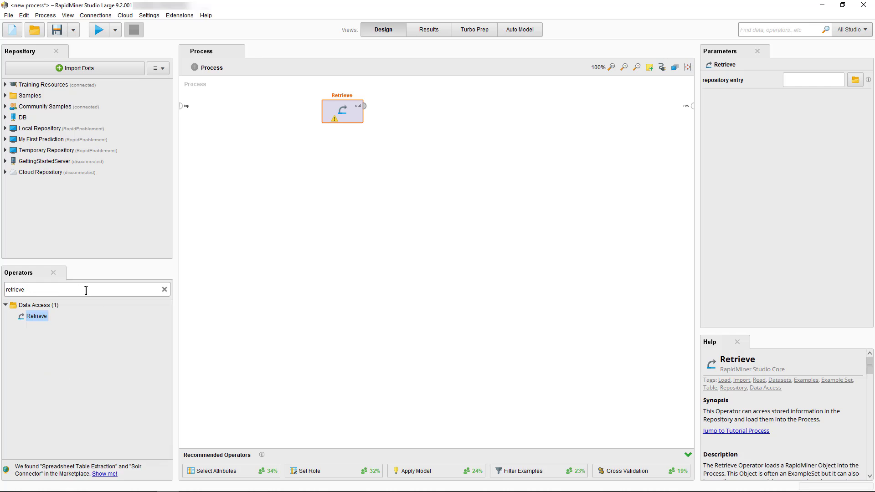
{"action": "left_click", "coordinate": [164, 289]}
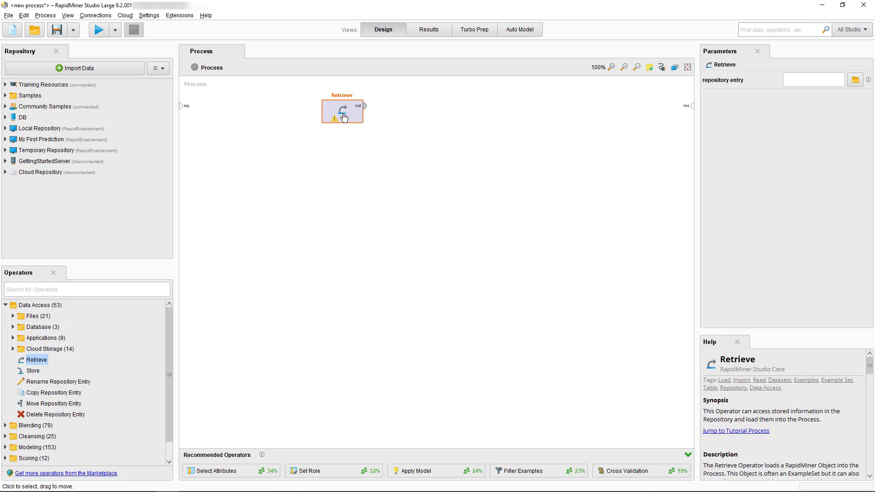
Set the Retrieve operator's repository entry to the Titanic data set in Samples/data
{"action": "left_click", "coordinate": [855, 83]}
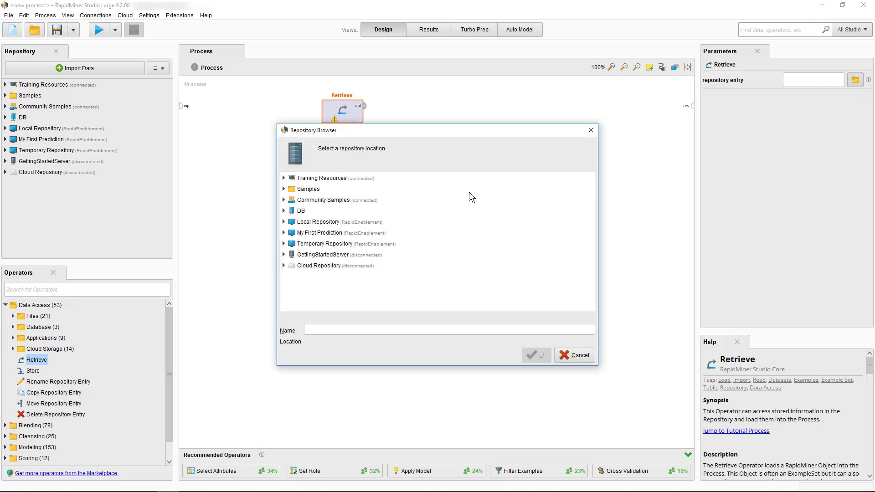
{"action": "double_click", "coordinate": [291, 189]}
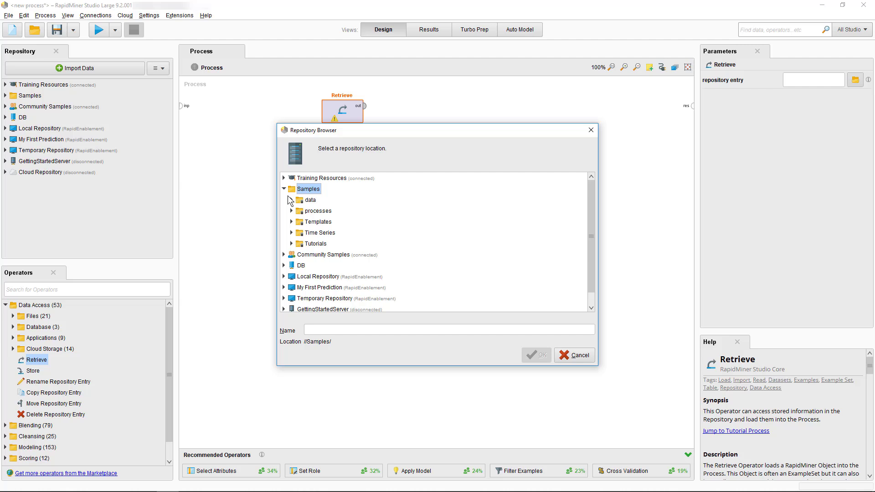
{"action": "double_click", "coordinate": [288, 200]}
{"action": "scroll", "coordinate": [328, 228], "scroll_direction": "down", "scroll_amount": 3}
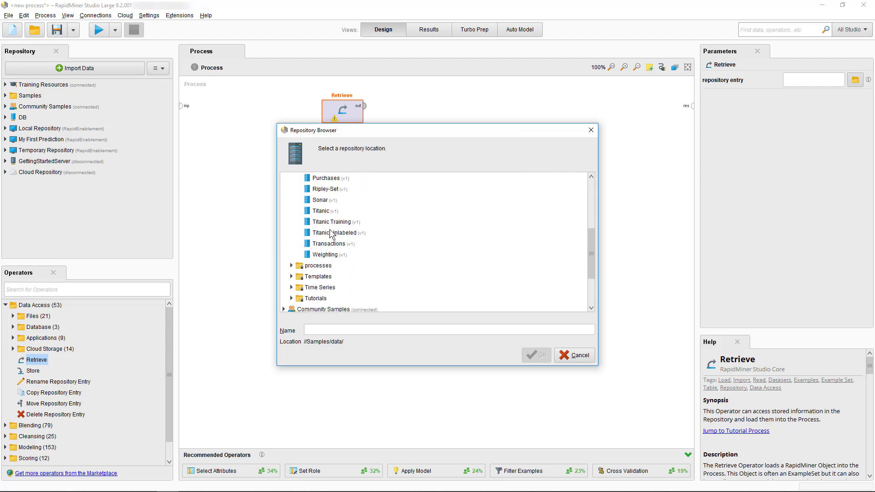
{"action": "left_click", "coordinate": [323, 212]}
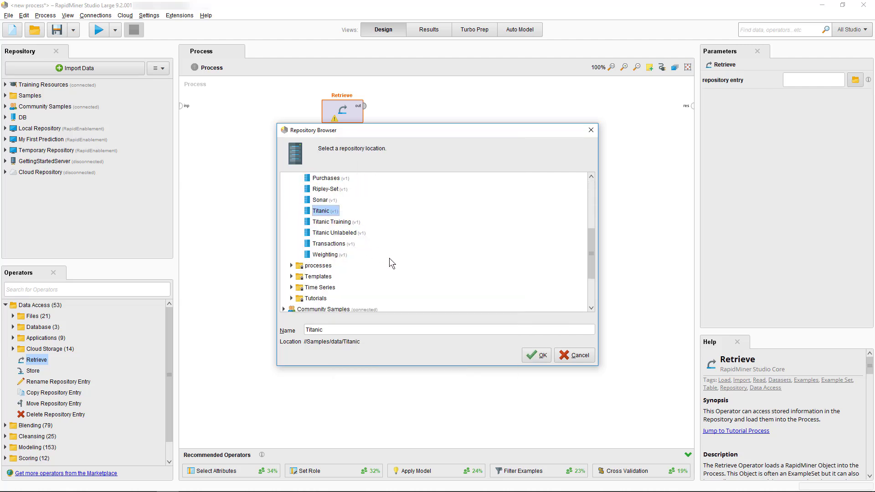
{"action": "left_click", "coordinate": [529, 356]}
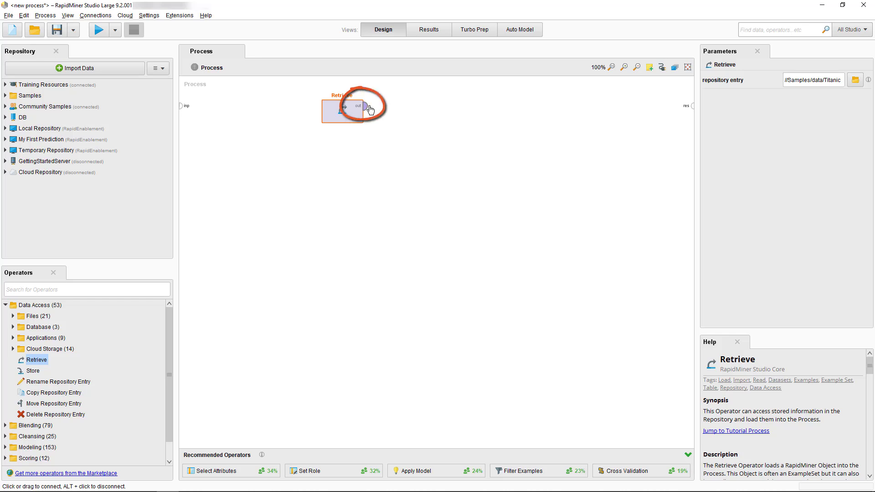
Connect the Retrieve operator's output to the process result port and run the process
{"action": "left_click_drag", "start_coordinate": [371, 109], "coordinate": [692, 110]}
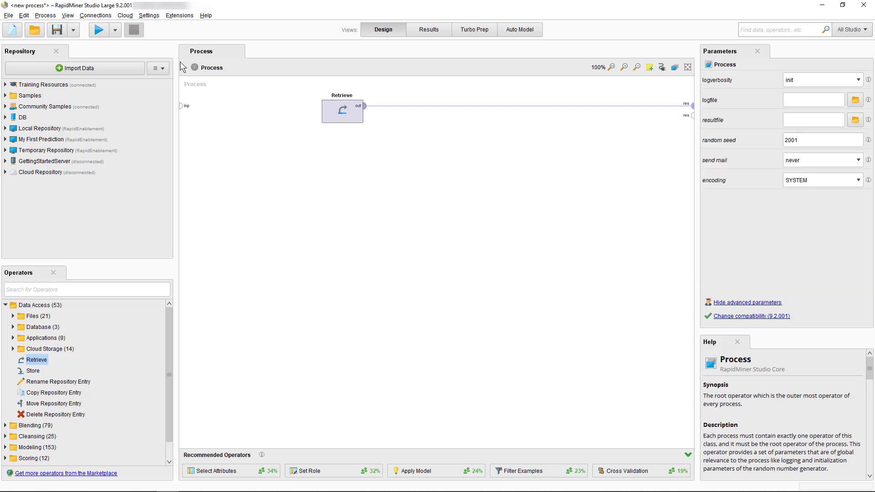
{"action": "left_click", "coordinate": [105, 30]}
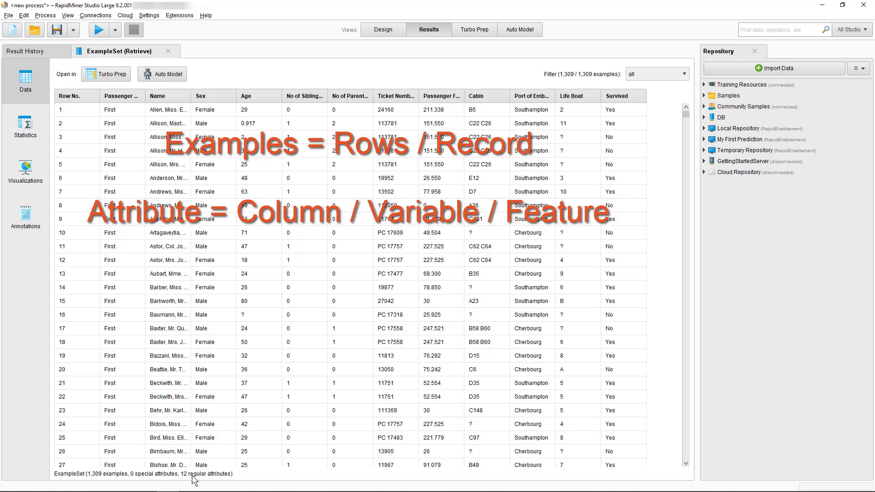
Examine the Titanic result's statistics, visualizations and annotations, and return to the Design view
{"action": "left_click", "coordinate": [30, 128]}
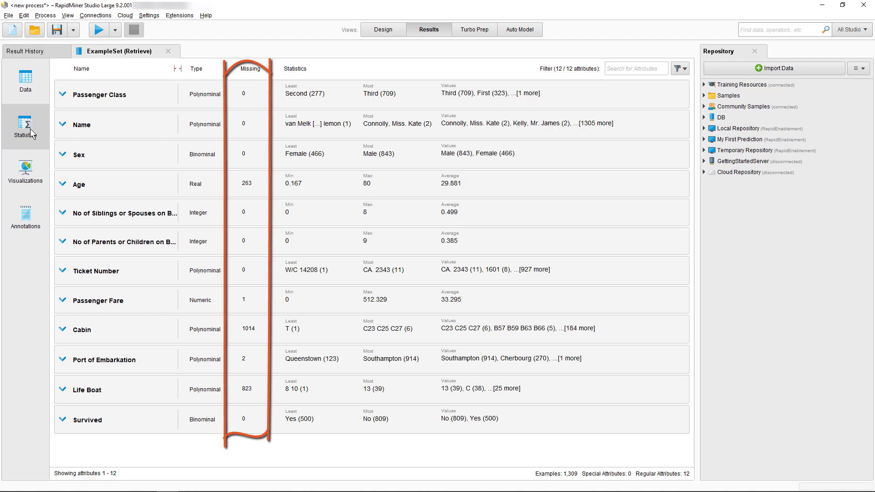
{"action": "left_click", "coordinate": [26, 178]}
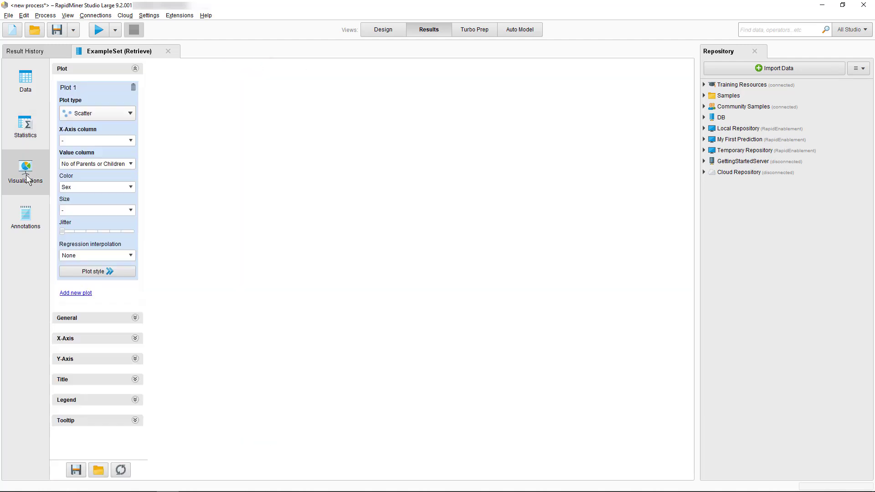
{"action": "left_click", "coordinate": [18, 229]}
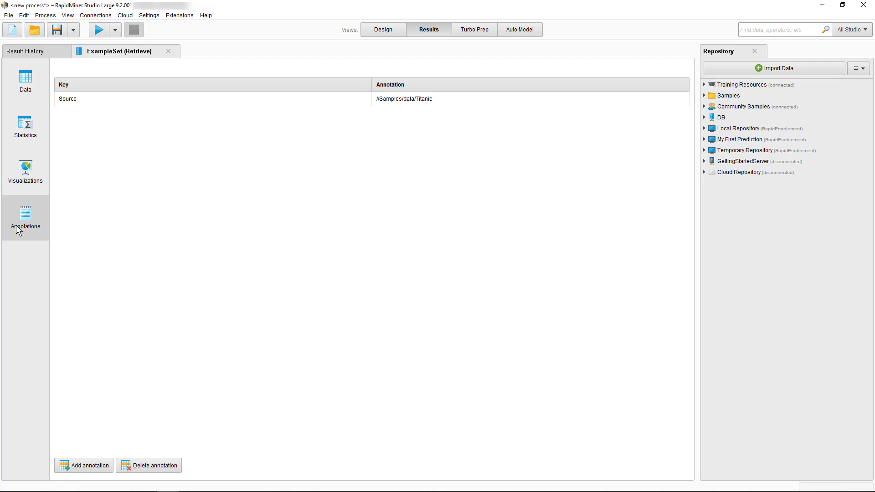
{"action": "left_click", "coordinate": [383, 30]}
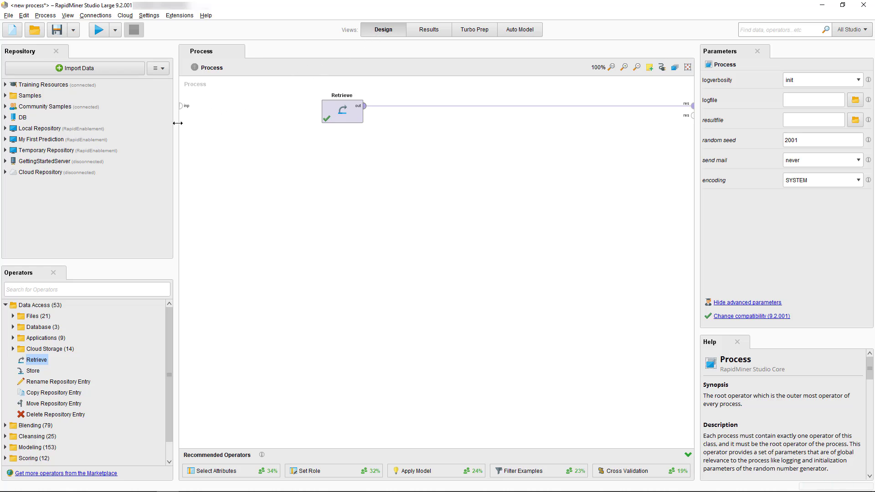
Narrow the Repository and Operators panels, and undock and close the Repository panel
{"action": "left_click_drag", "start_coordinate": [177, 123], "coordinate": [158, 134]}
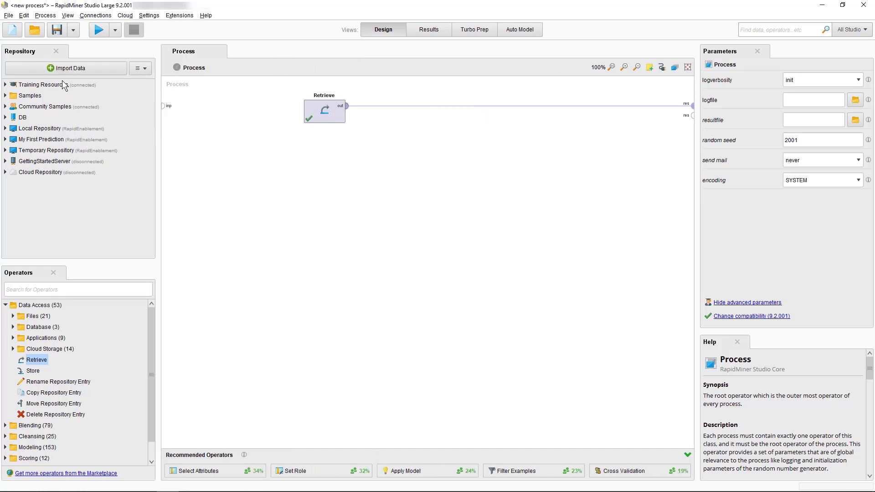
{"action": "left_click_drag", "start_coordinate": [29, 53], "coordinate": [241, 30]}
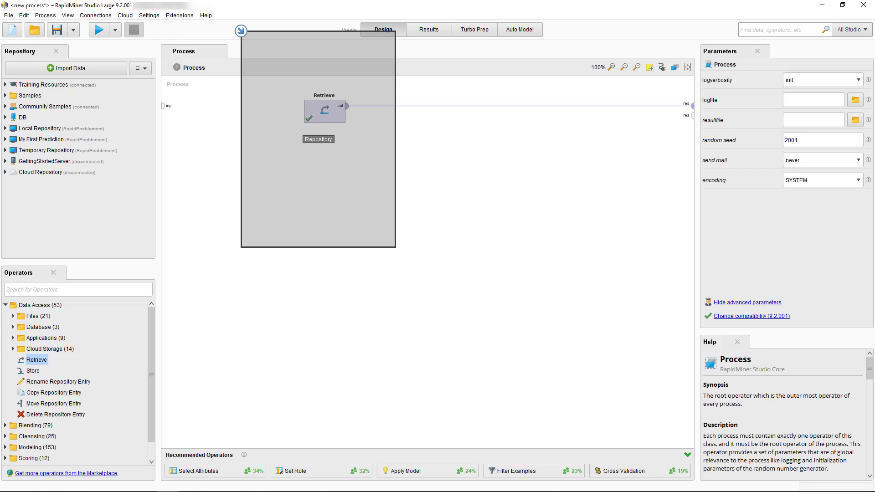
{"action": "left_click_drag", "start_coordinate": [241, 30], "coordinate": [242, 31]}
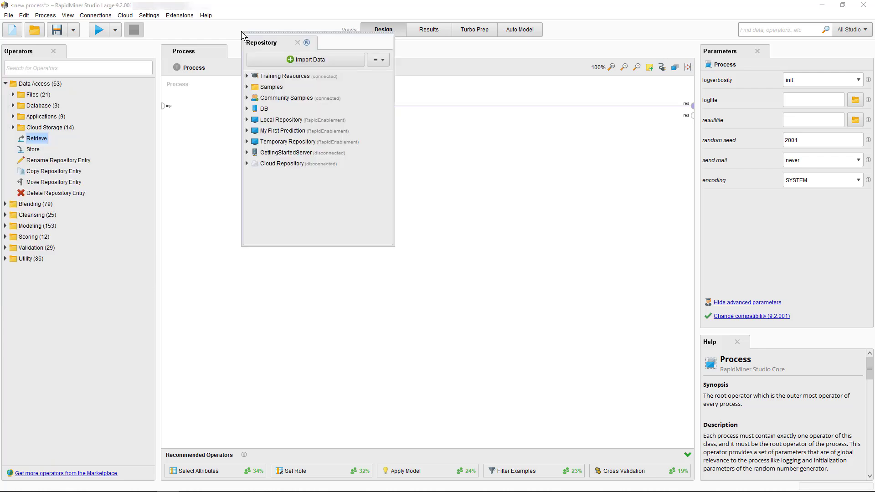
{"action": "left_click", "coordinate": [297, 42]}
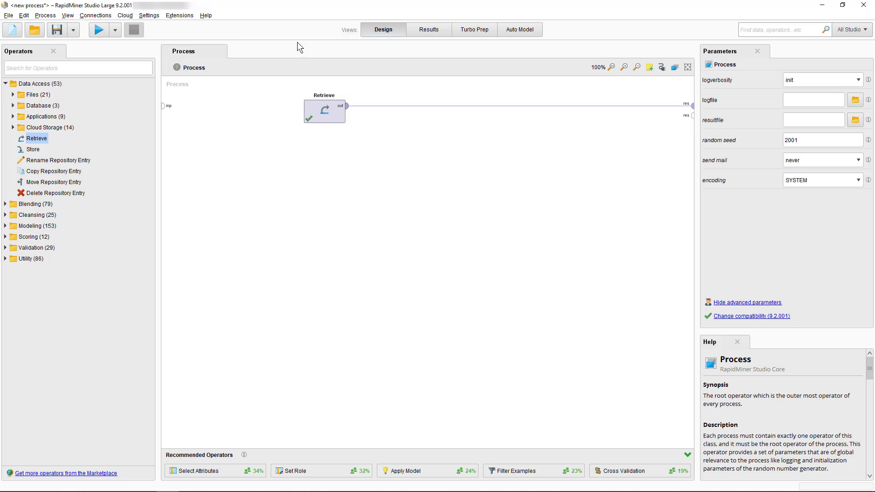
Show the Repository panel again and dock it above the Operators panel
{"action": "left_click", "coordinate": [67, 15]}
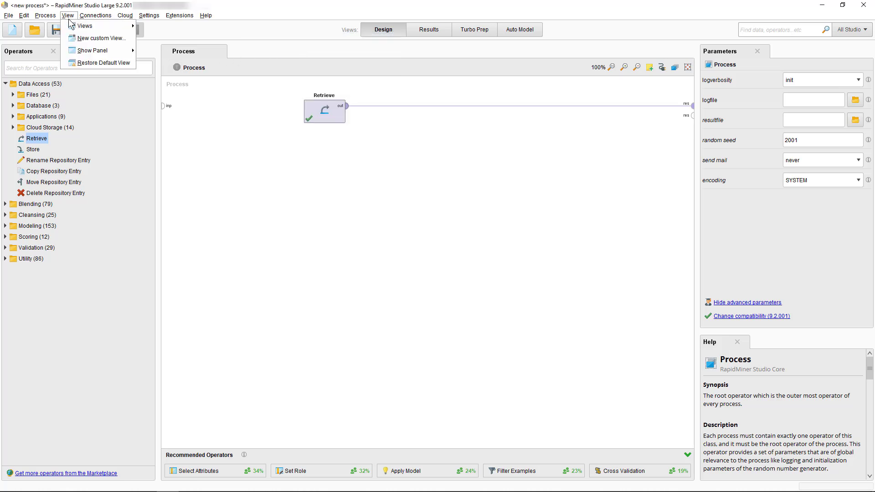
{"action": "mouse_move", "coordinate": [112, 50]}
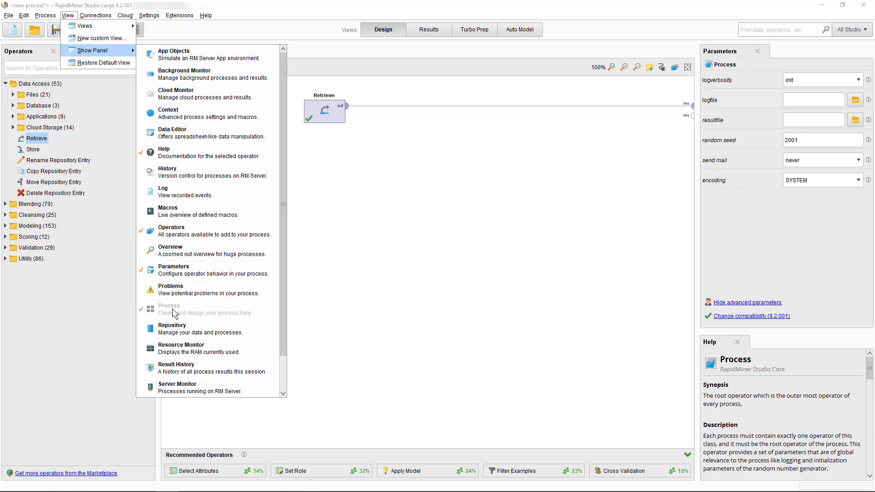
{"action": "left_click", "coordinate": [171, 329]}
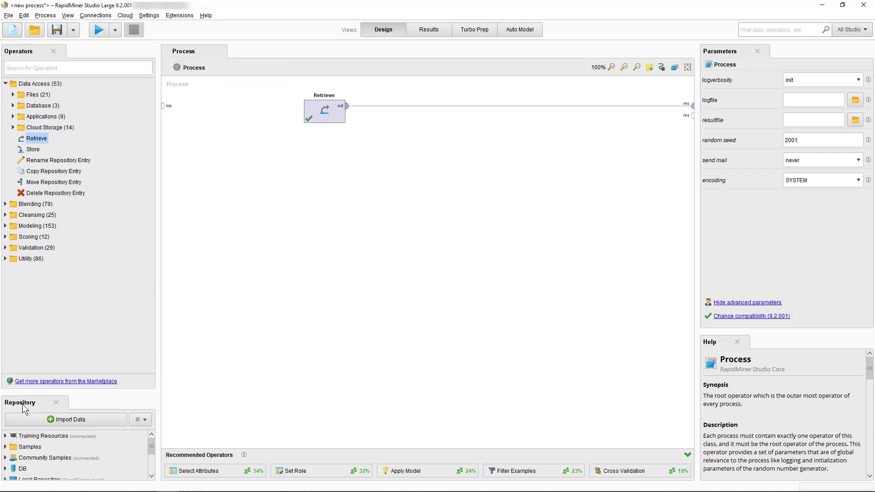
{"action": "left_click_drag", "start_coordinate": [26, 409], "coordinate": [97, 77]}
{"action": "left_click_drag", "start_coordinate": [64, 132], "coordinate": [53, 262]}
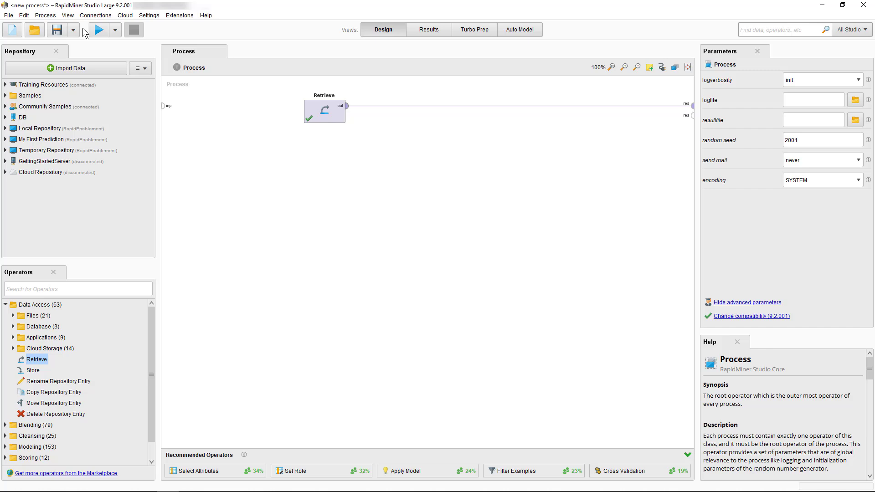
Restore the Design view to its default panel layout
{"action": "left_click", "coordinate": [71, 16]}
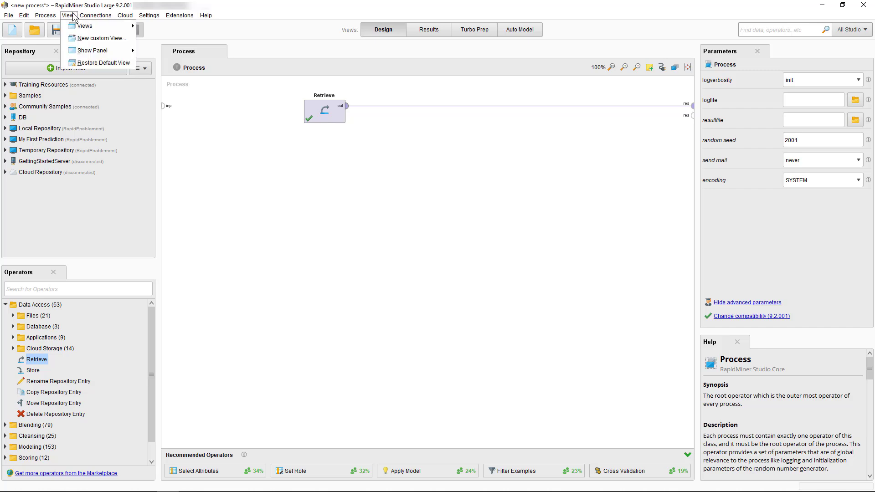
{"action": "left_click", "coordinate": [93, 63]}
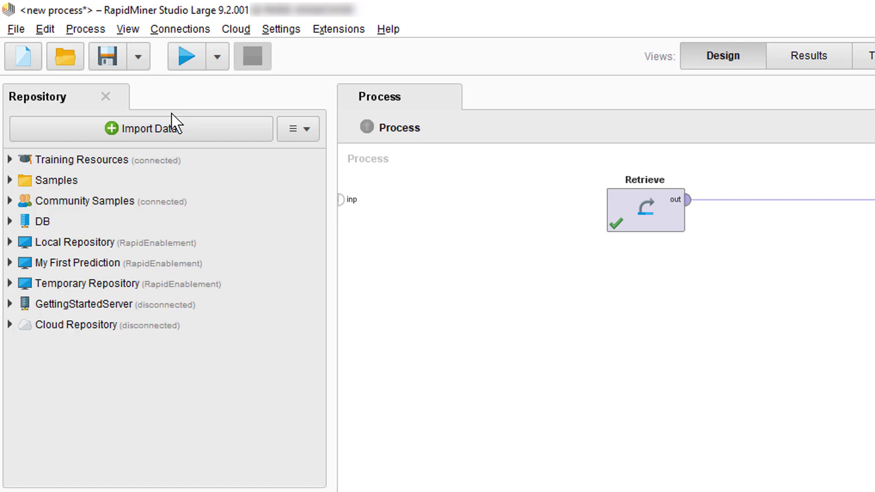
Examine the folders in Local Repository and the options for creating repositories and subfolders
{"action": "left_click", "coordinate": [11, 242]}
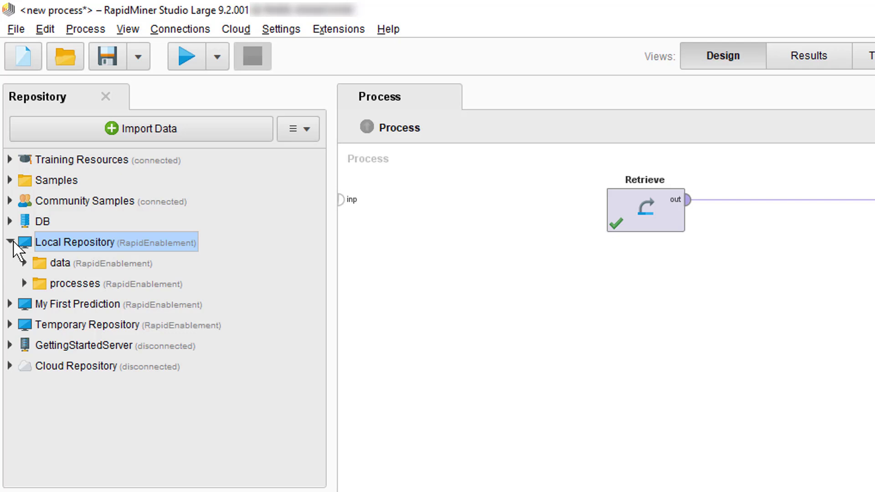
{"action": "left_click", "coordinate": [10, 242]}
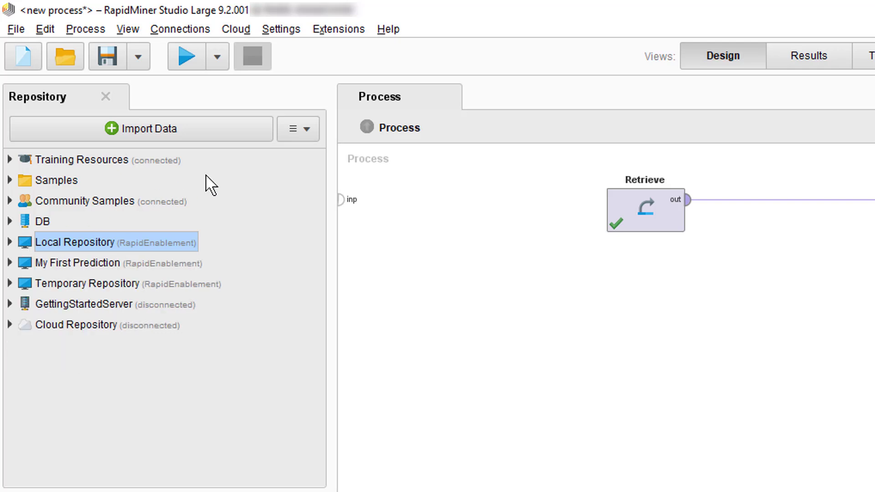
{"action": "left_click", "coordinate": [309, 133]}
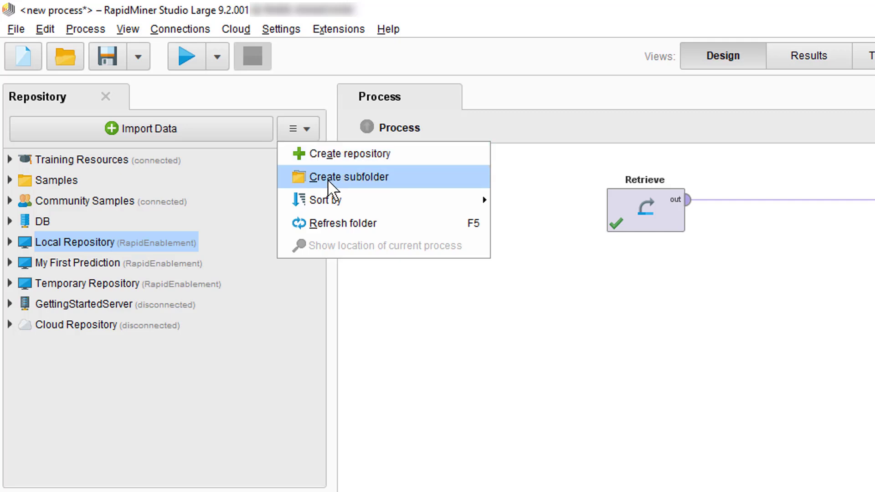
{"action": "left_click", "coordinate": [309, 134]}
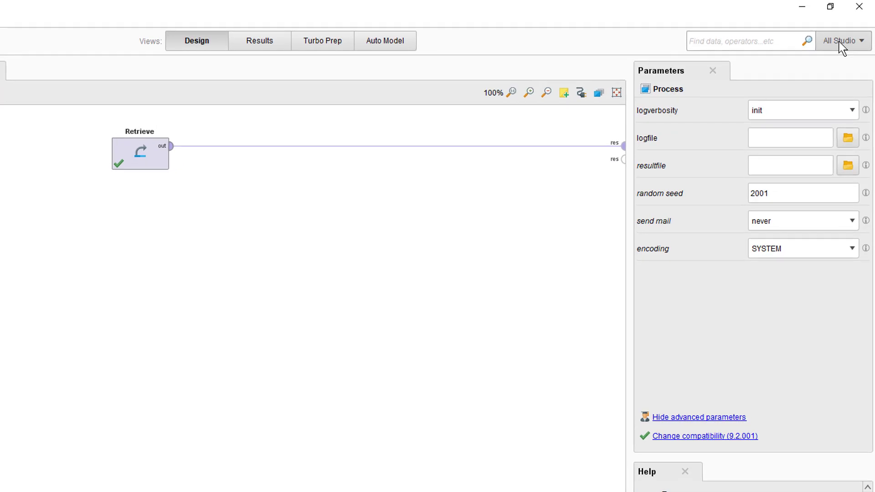
Check the scope options of the global search, search all of Studio for "data", and clear the search
{"action": "left_click", "coordinate": [839, 41]}
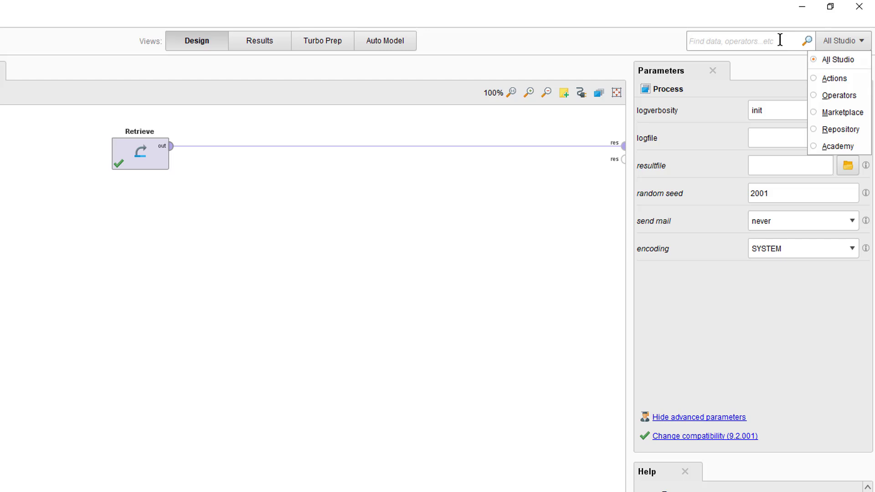
{"action": "left_click", "coordinate": [753, 41]}
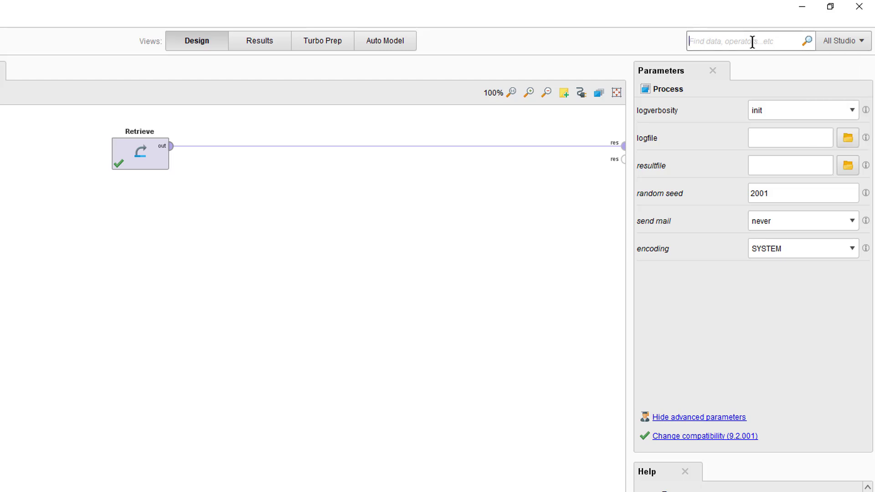
{"action": "type", "text": "data"}
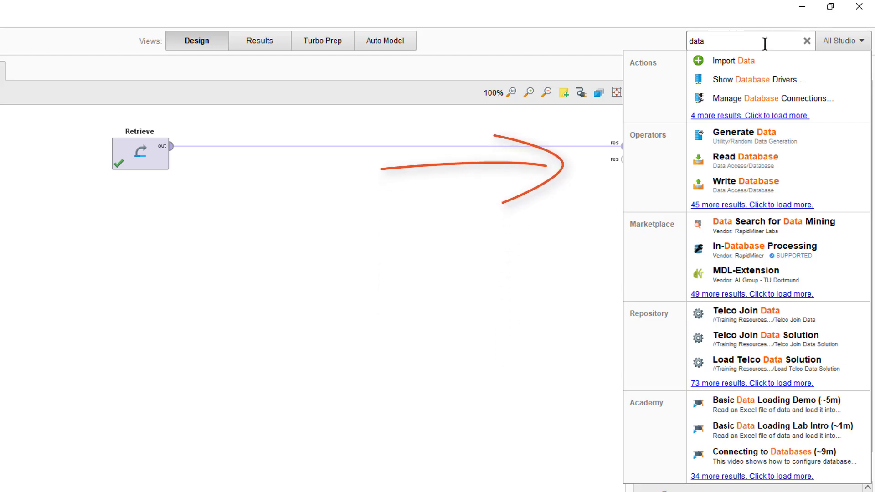
{"action": "left_click", "coordinate": [807, 41]}
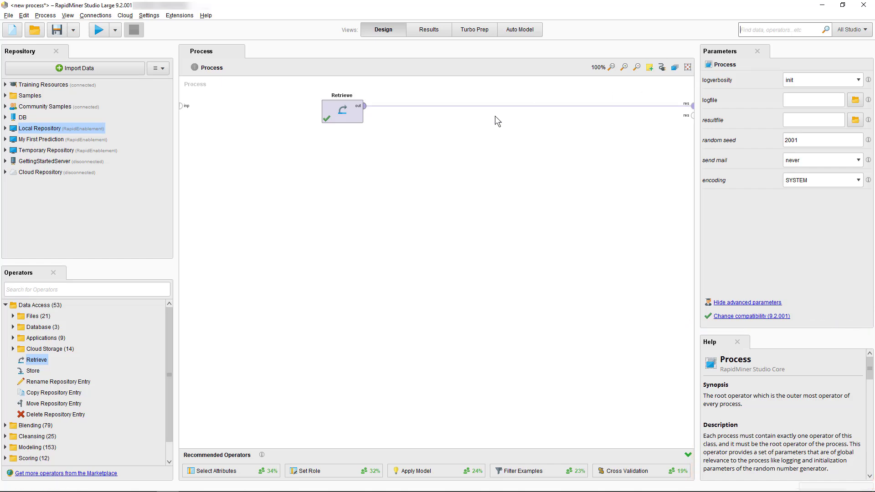
Show the Retrieve operator's help, enlarge the Help panel upward, and go to its Tutorial Process section
{"action": "left_click", "coordinate": [351, 122]}
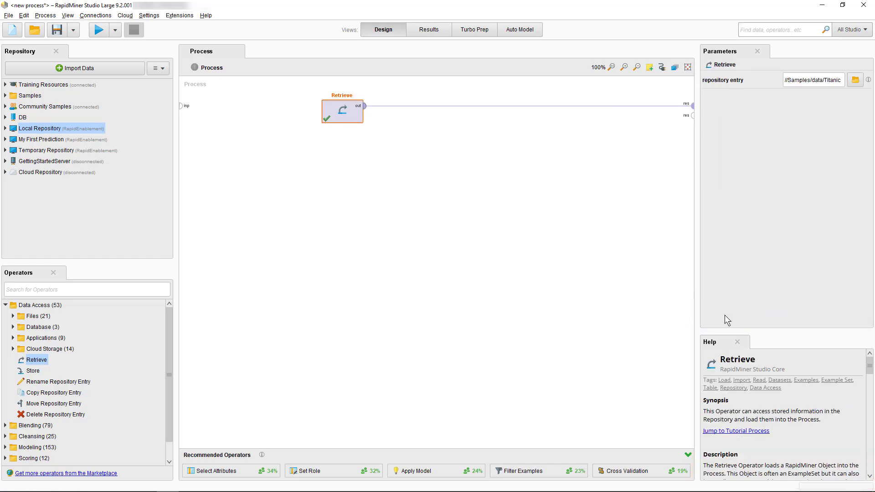
{"action": "left_click_drag", "start_coordinate": [729, 329], "coordinate": [729, 103]}
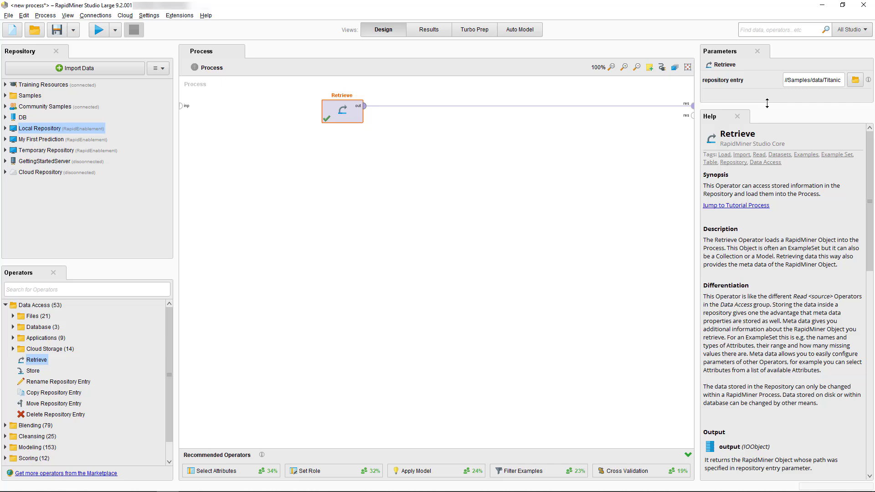
{"action": "scroll", "coordinate": [770, 287], "scroll_direction": "down", "scroll_amount": 15}
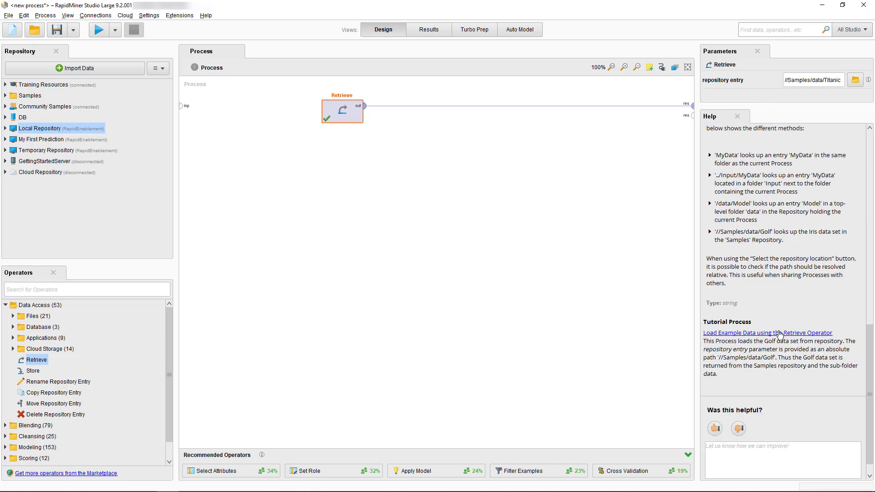
Open the tutorial process "Load Example Data using the Retrieve Operator" without saving the current process, and run it before returning to the Design view
{"action": "left_click", "coordinate": [779, 333]}
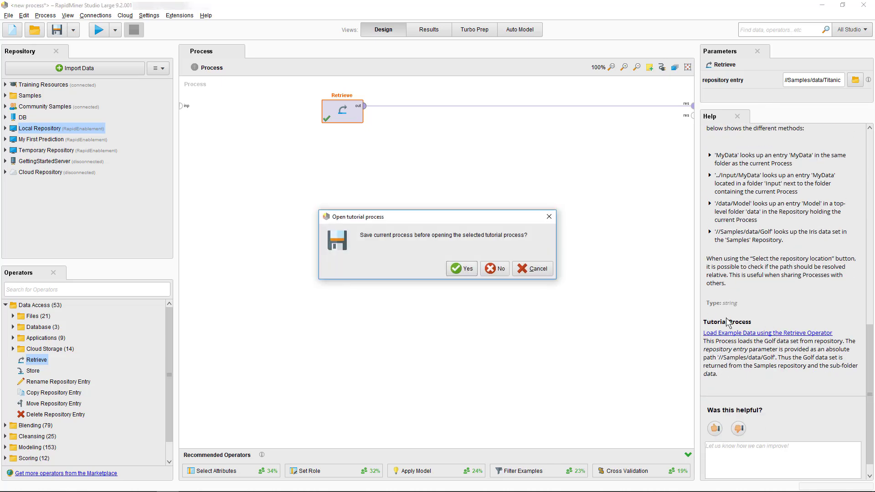
{"action": "left_click", "coordinate": [493, 270]}
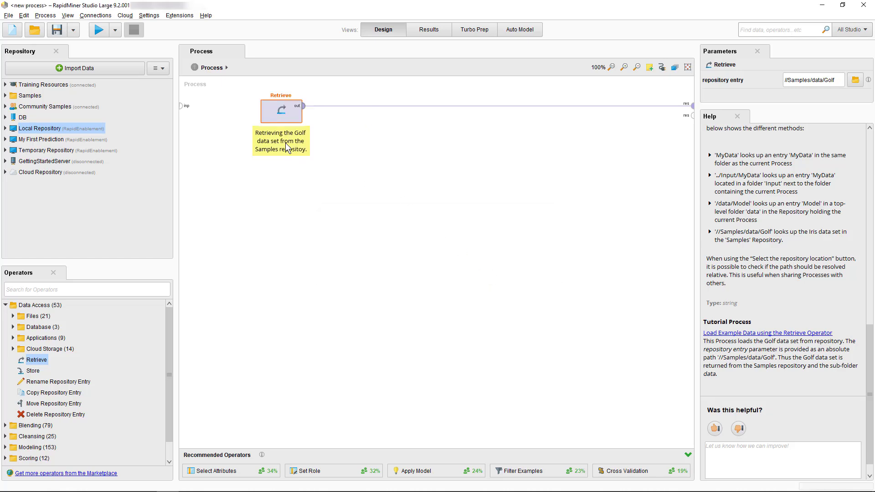
{"action": "left_click", "coordinate": [93, 34]}
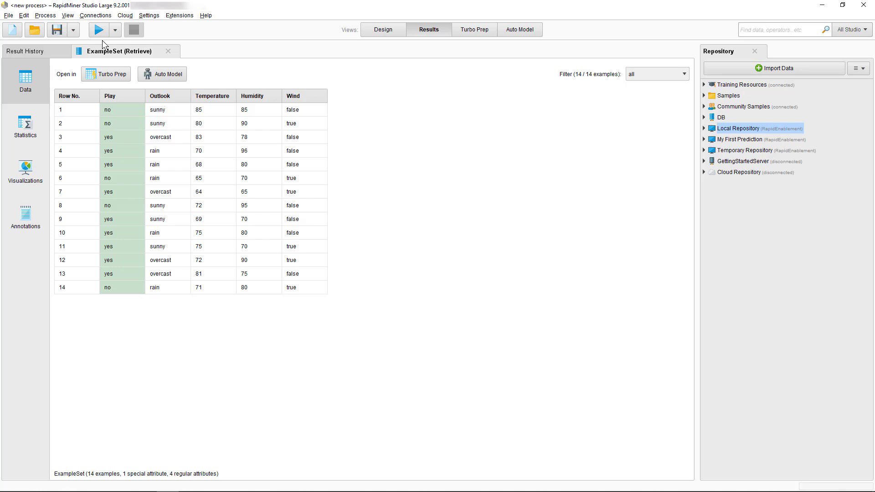
{"action": "left_click", "coordinate": [390, 27]}
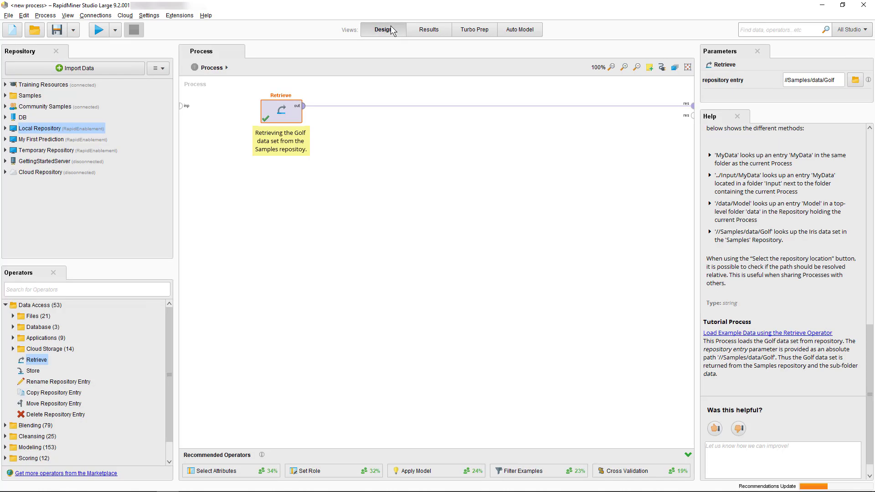